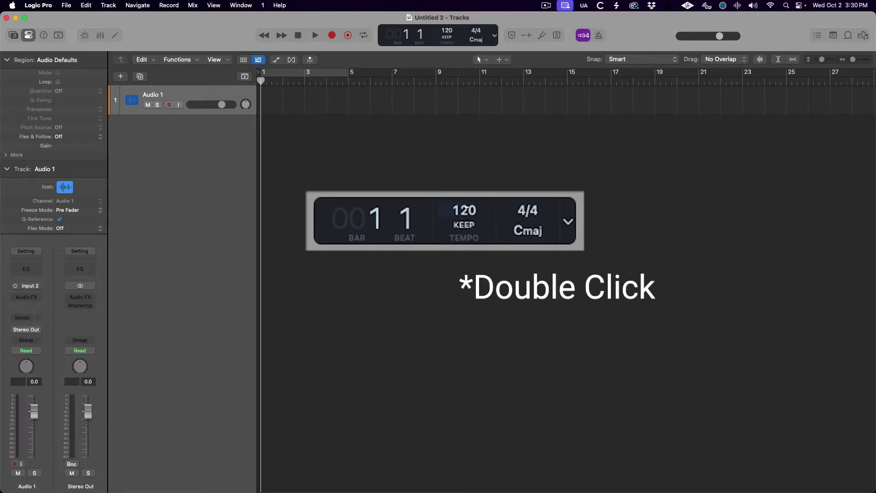
Change the project tempo in the LCD from 120 to 85 BPM.
{"action": "double_click", "coordinate": [447, 30]}
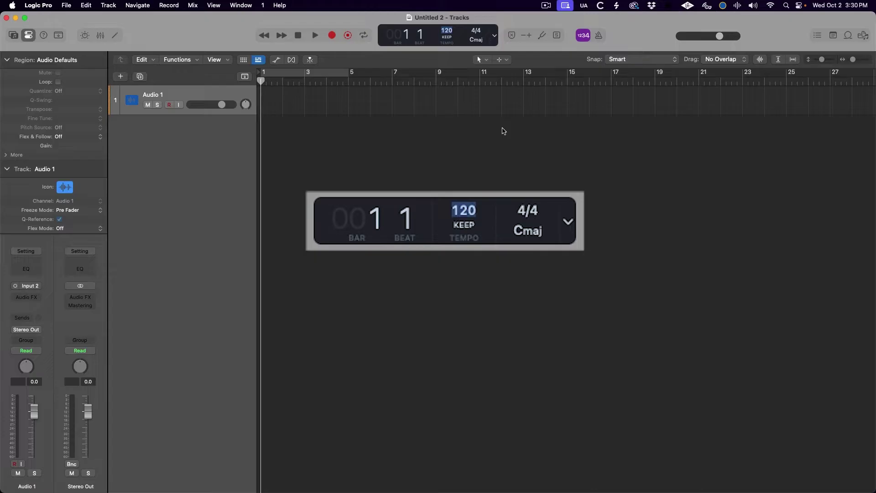
{"action": "type", "text": "85"}
{"action": "key", "text": "Return"}
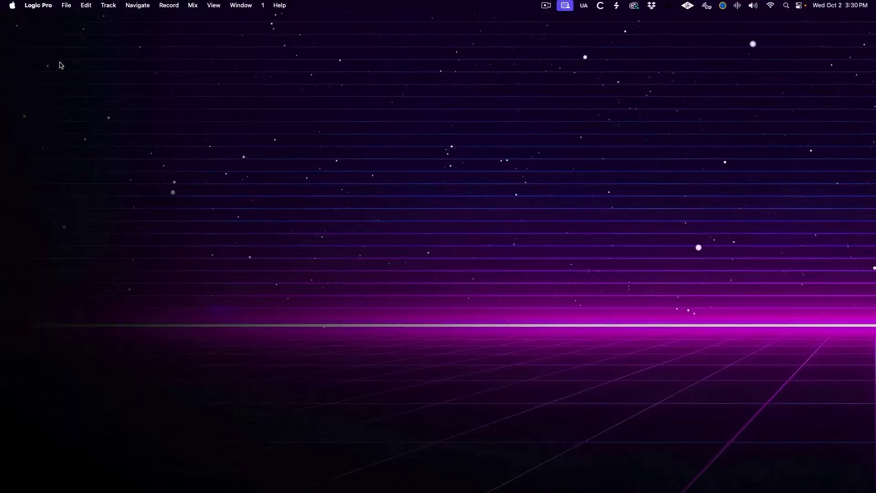
Choose New from Template in the File menu to start a new project.
{"action": "left_click", "coordinate": [67, 6]}
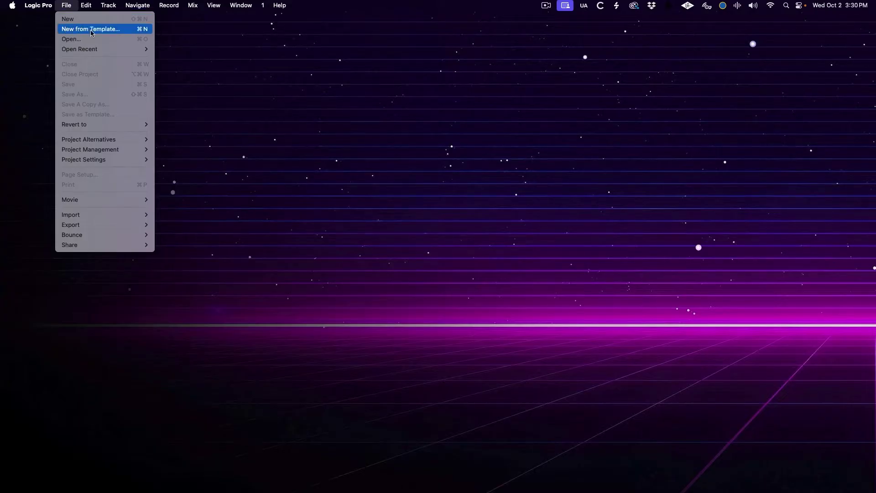
{"action": "left_click", "coordinate": [125, 29]}
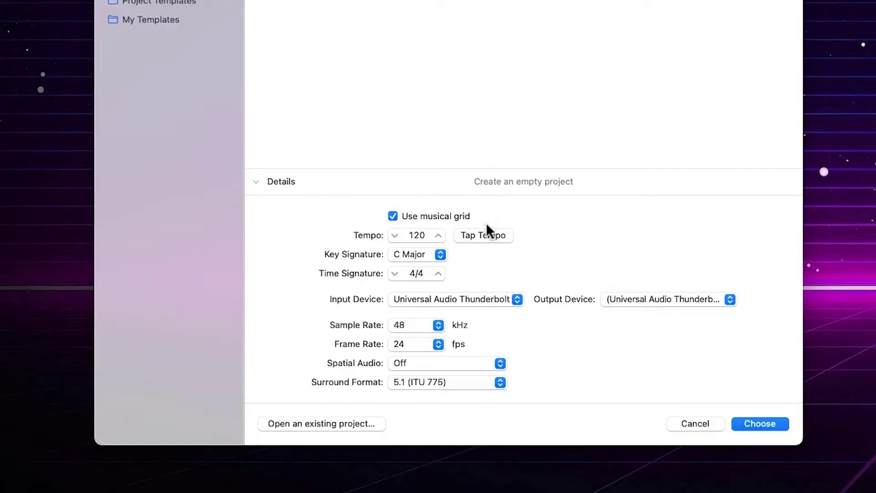
Tap out the new project's tempo with Tap Tempo, then enter 144 in the Tempo field.
{"action": "left_click", "coordinate": [478, 234]}
{"action": "left_click", "coordinate": [478, 234]}
{"action": "left_click", "coordinate": [478, 234]}
{"action": "left_click", "coordinate": [478, 234]}
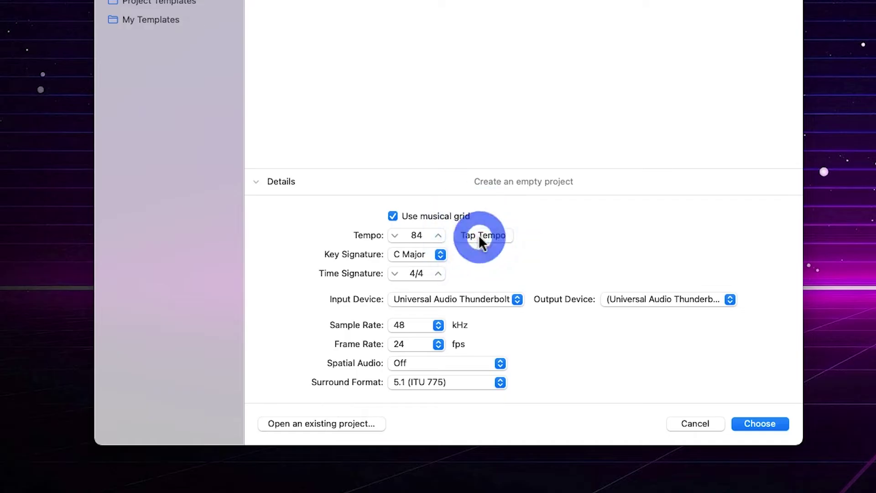
{"action": "left_click", "coordinate": [478, 235]}
{"action": "left_click", "coordinate": [478, 234]}
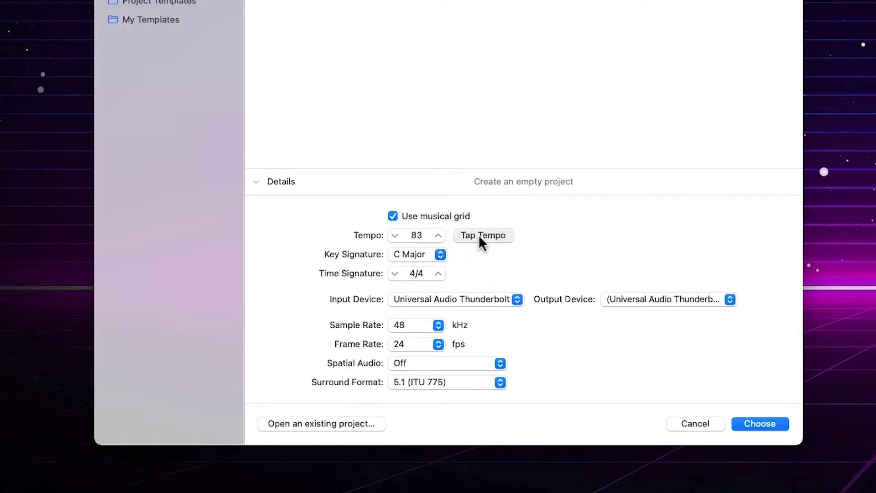
{"action": "left_click", "coordinate": [478, 235]}
{"action": "left_click", "coordinate": [478, 234]}
{"action": "left_click", "coordinate": [478, 235]}
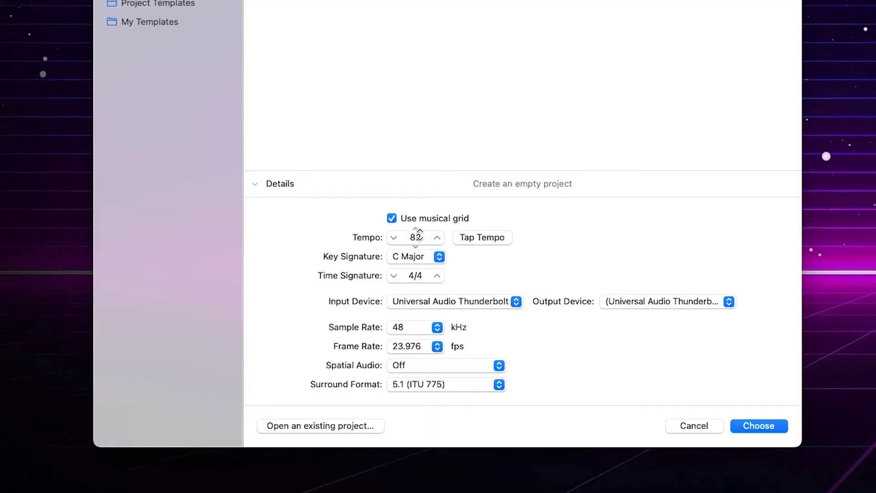
{"action": "left_click", "coordinate": [415, 235]}
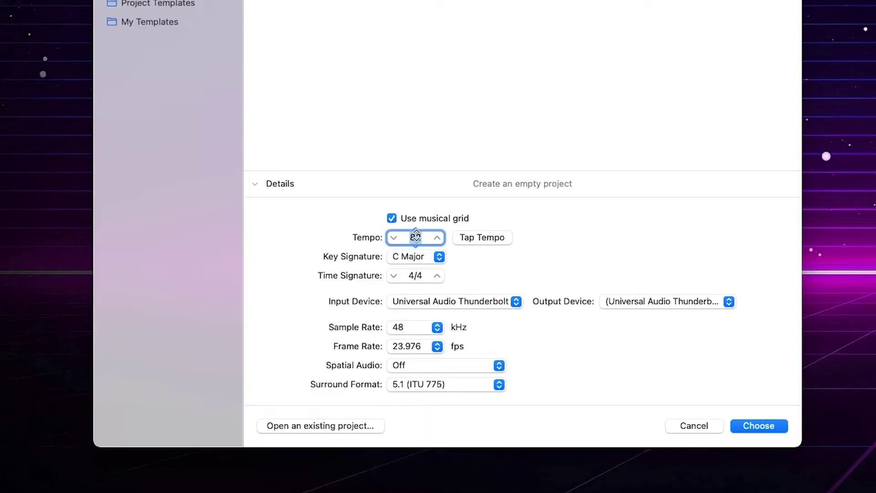
{"action": "type", "text": "144"}
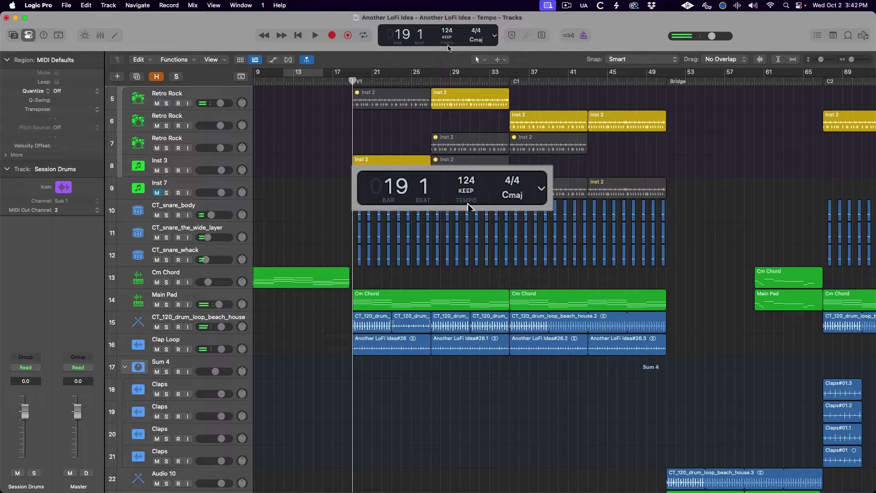
Set the project tempo to 85 BPM in the LCD.
{"action": "double_click", "coordinate": [450, 29]}
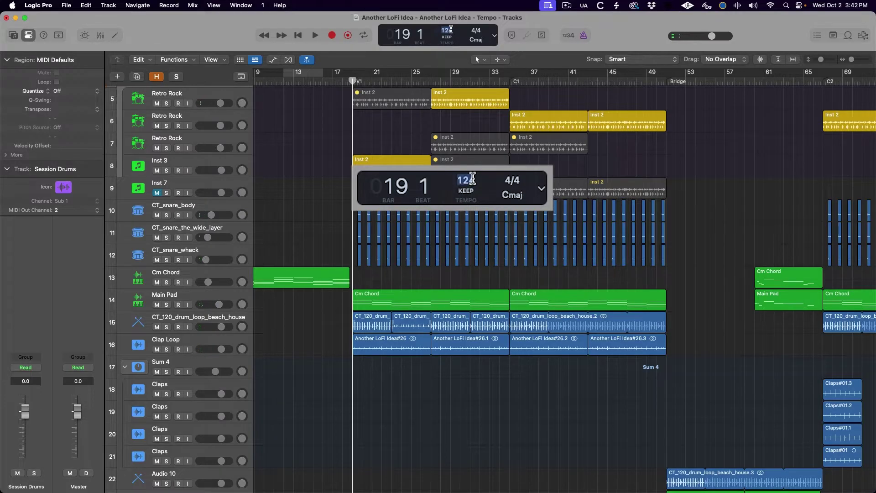
{"action": "type", "text": "85"}
{"action": "key", "text": "Return"}
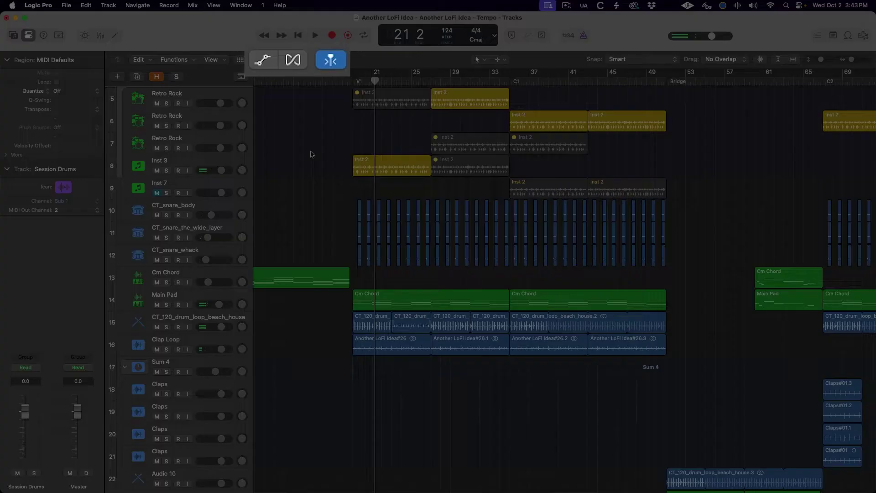
Enable flex on the CT_snare_body track and re-enter 85 BPM as the tempo.
{"action": "left_click", "coordinate": [300, 57]}
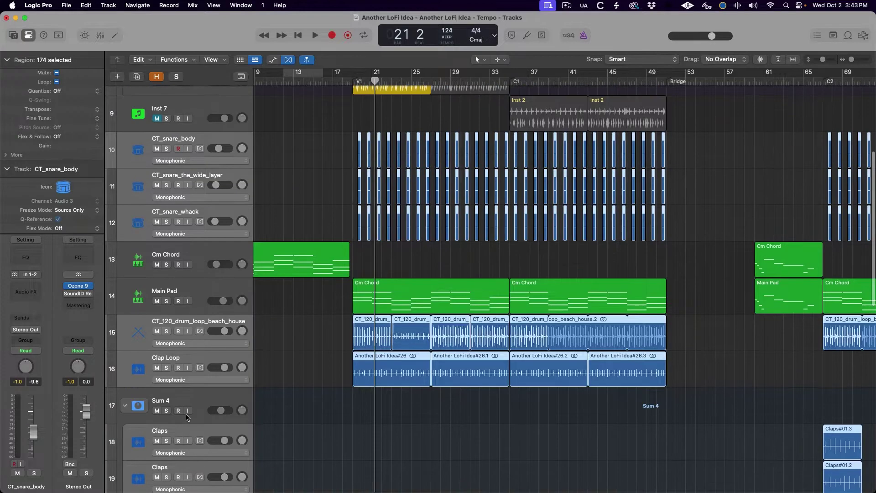
{"action": "scroll", "coordinate": [187, 417], "scroll_direction": "up", "scroll_amount": 3}
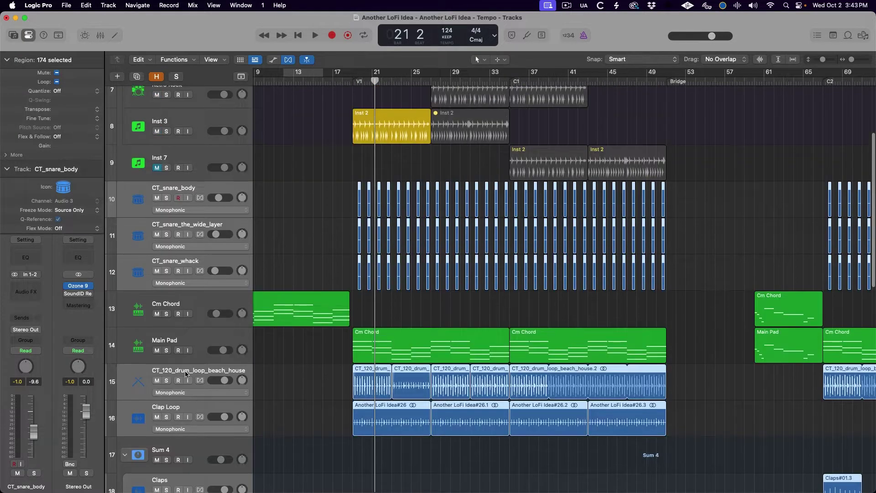
{"action": "left_click", "coordinate": [200, 197]}
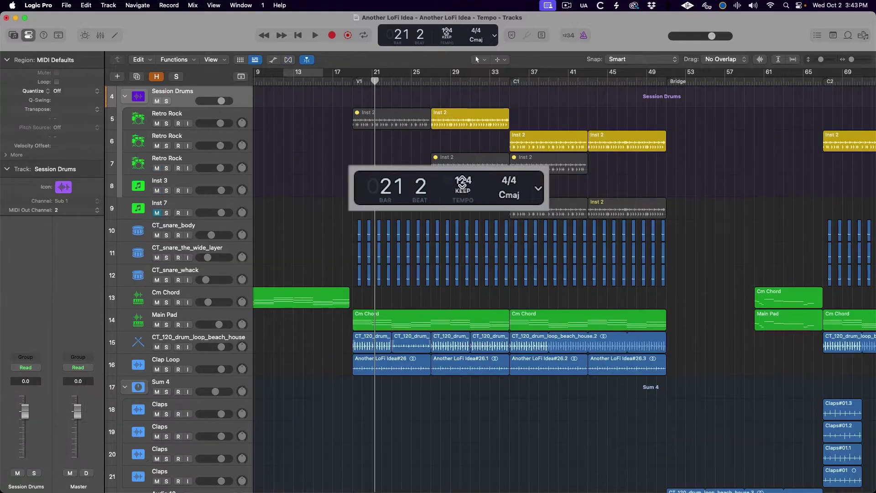
{"action": "double_click", "coordinate": [447, 33]}
{"action": "type", "text": "85"}
{"action": "key", "text": "Return"}
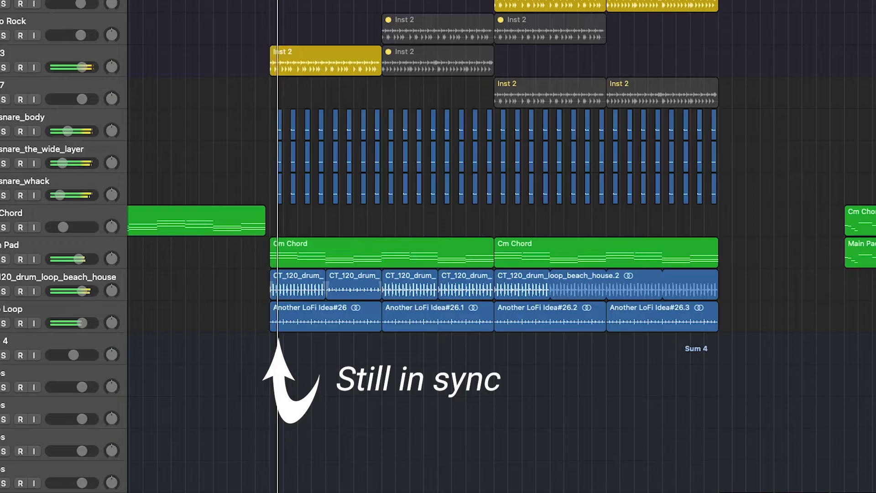
Show the flex controls on the tracks with Command-F and scroll down the tracks.
{"action": "key", "text": "super+f"}
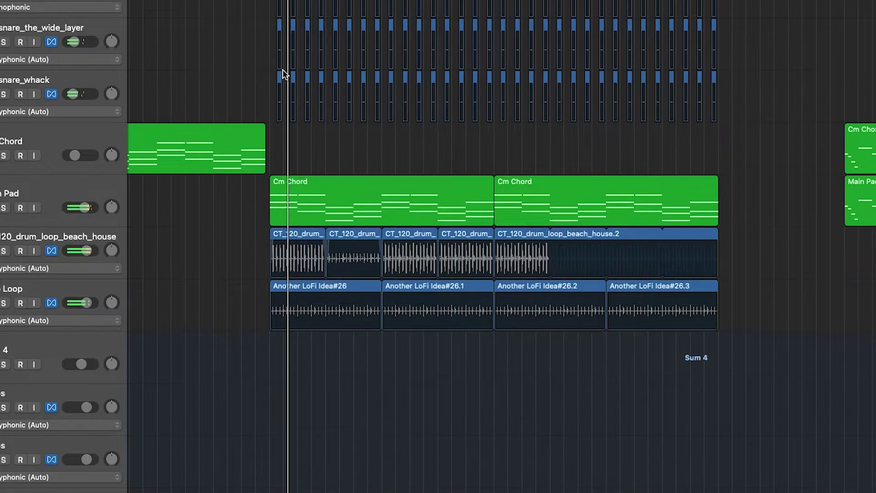
{"action": "scroll", "coordinate": [284, 73], "scroll_direction": "down", "scroll_amount": 3}
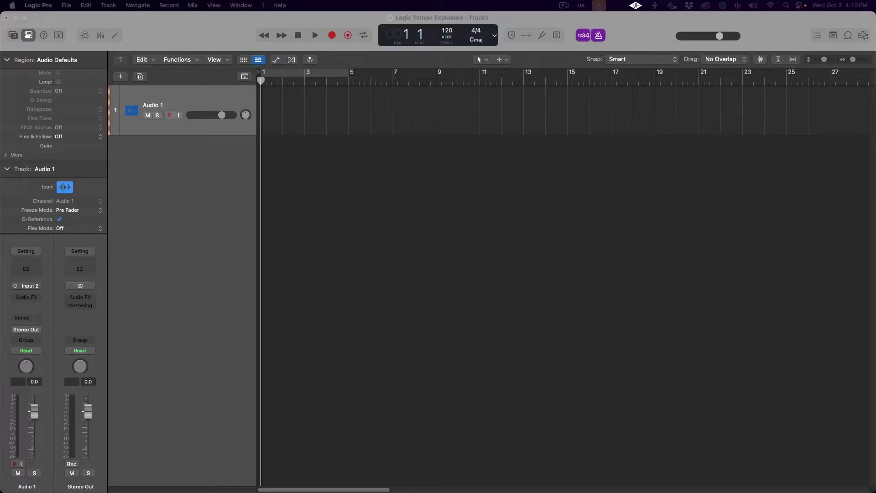
Import 06_Different Directions 48K into track 1 and apply its region tempo, 72 BPM, to the project.
{"action": "left_click_drag", "start_coordinate": [871, 132], "coordinate": [265, 107]}
{"action": "right_click", "coordinate": [341, 106]}
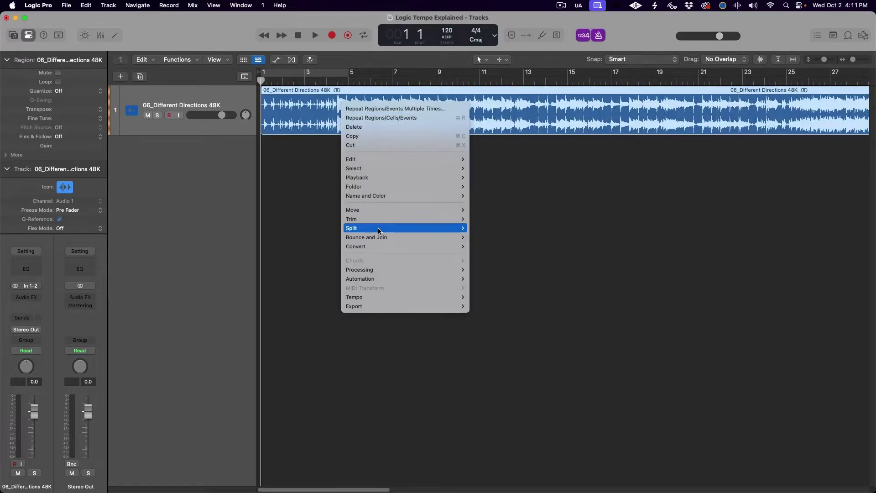
{"action": "mouse_move", "coordinate": [374, 296]}
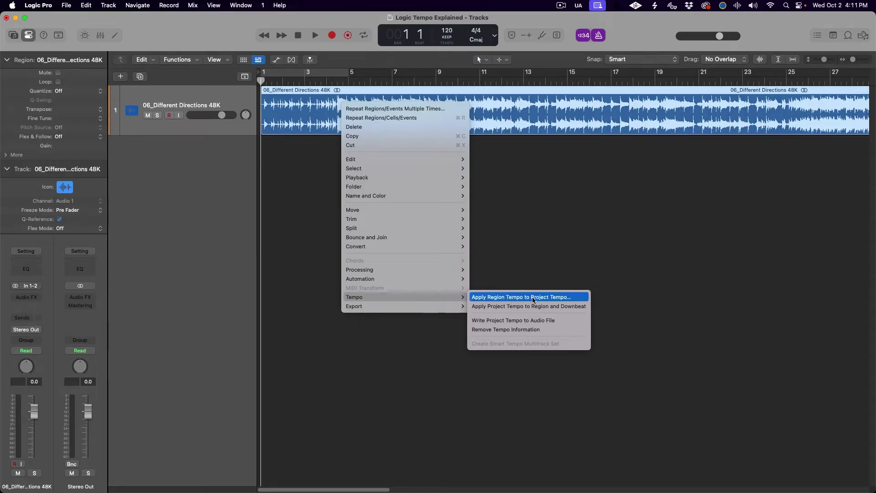
{"action": "left_click", "coordinate": [574, 299]}
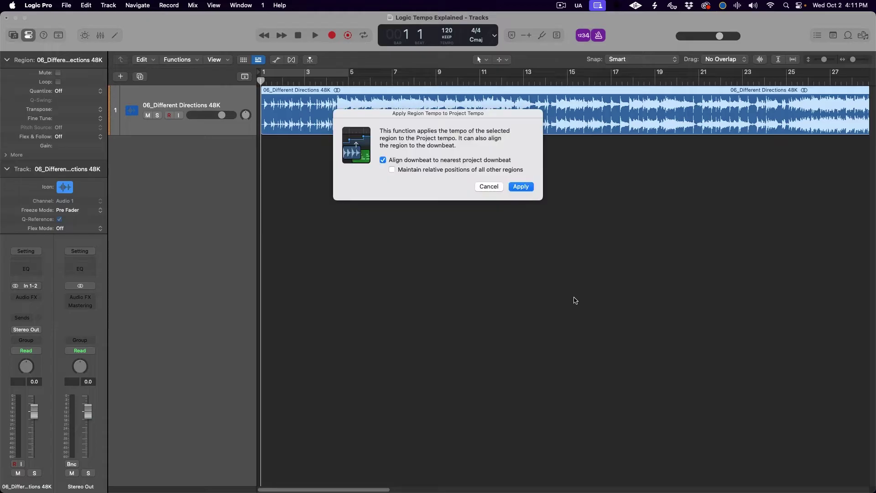
{"action": "left_click", "coordinate": [521, 187]}
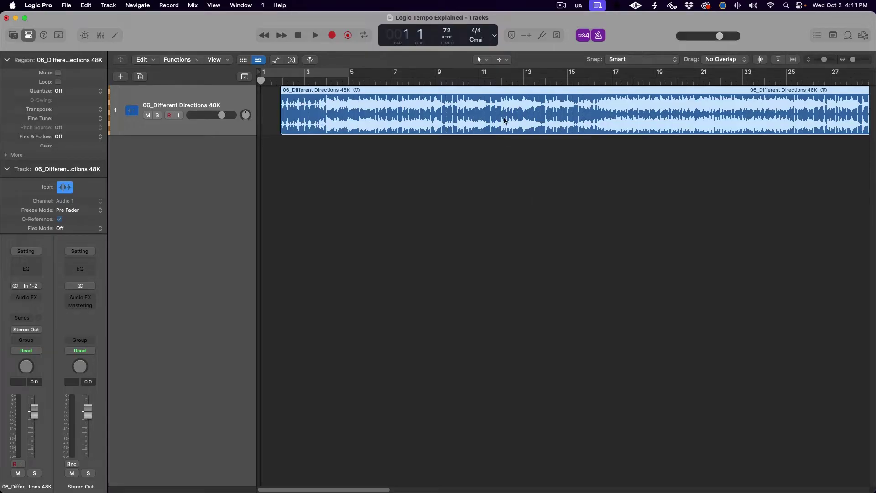
Play the project, then delete the 72, 72.1 and 71.9 tempo points before bar 17.
{"action": "key", "text": "space"}
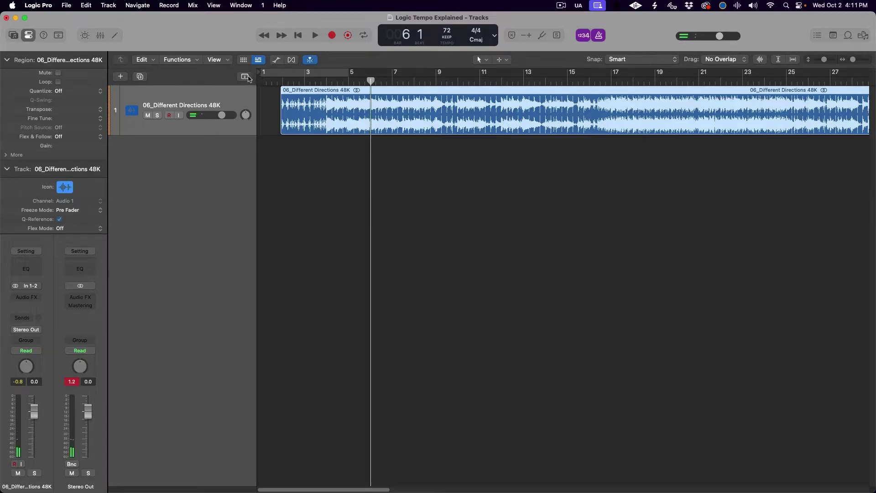
{"action": "left_click", "coordinate": [248, 78]}
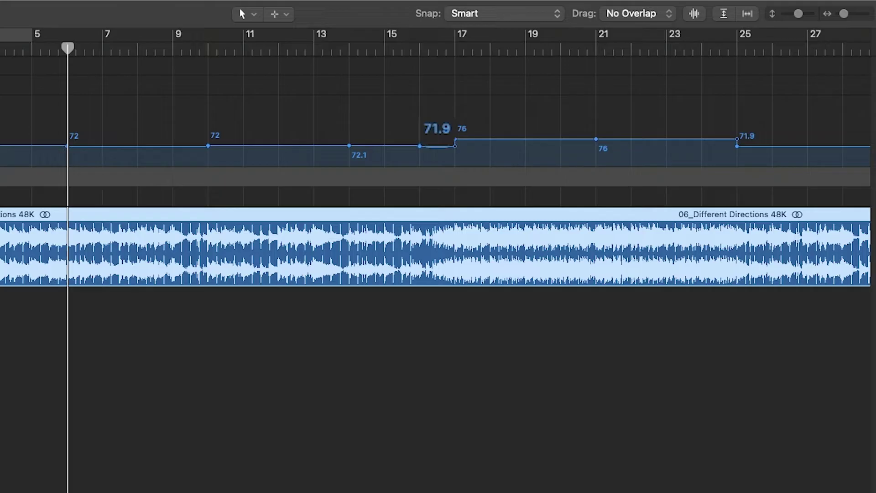
{"action": "left_click_drag", "start_coordinate": [441, 117], "coordinate": [9, 153]}
{"action": "key", "text": "Delete"}
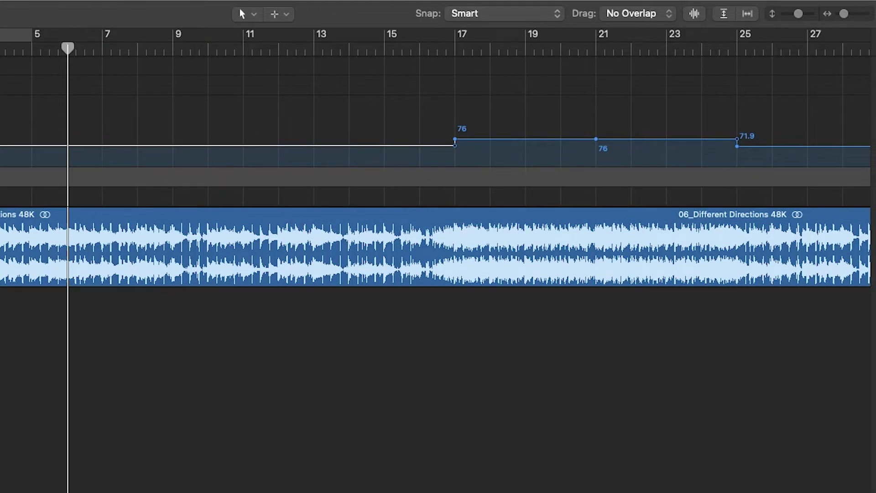